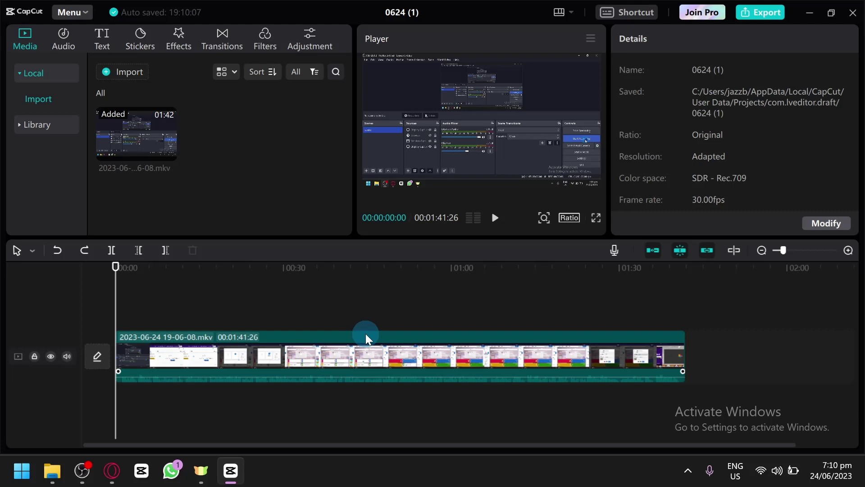
Scrub the recording preview, then bring the playhead back to about 1 second.
{"action": "mouse_move", "coordinate": [228, 299]}
{"action": "left_mouse_down"}
{"action": "mouse_move", "coordinate": [556, 283]}
{"action": "mouse_move", "coordinate": [155, 296]}
{"action": "mouse_move", "coordinate": [512, 296]}
{"action": "left_mouse_up"}
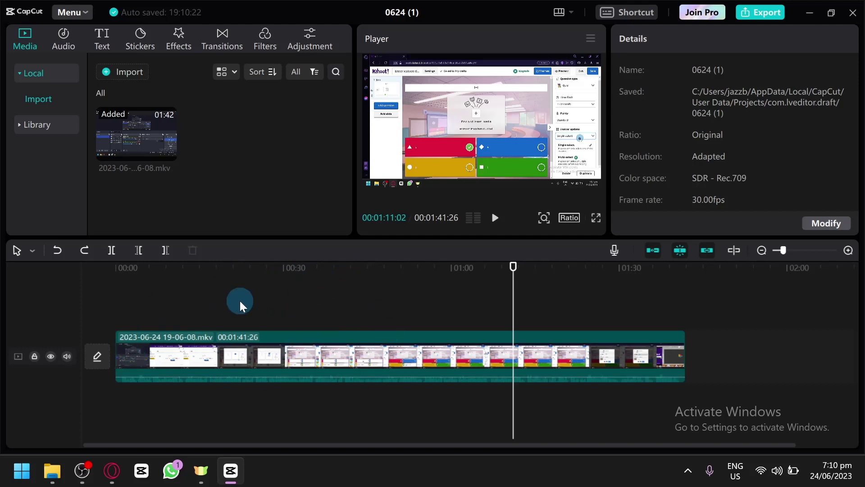
{"action": "left_click", "coordinate": [430, 298]}
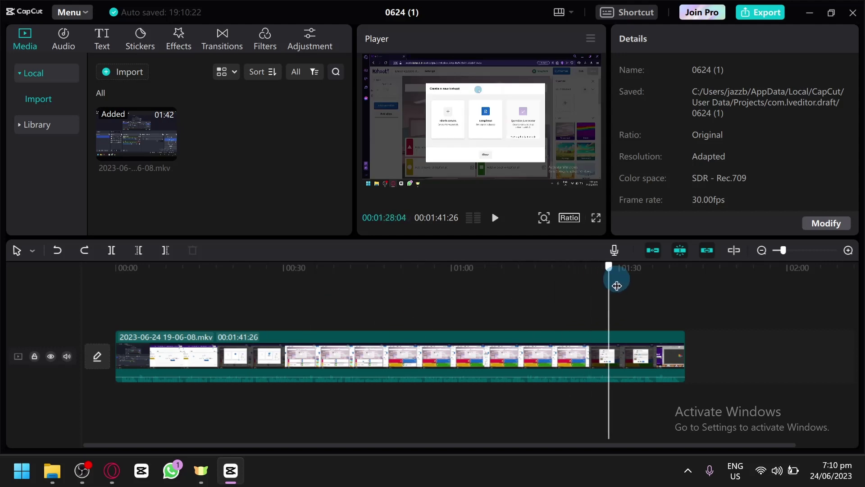
{"action": "left_click", "coordinate": [170, 284]}
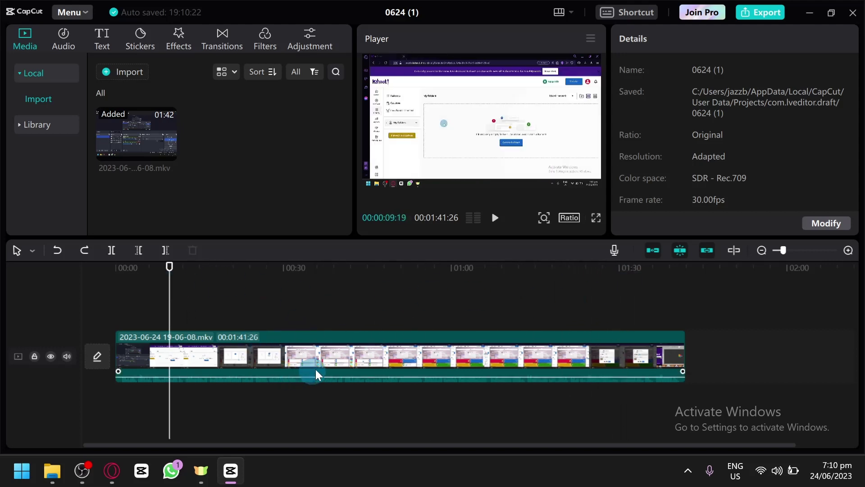
{"action": "scroll", "coordinate": [315, 369], "scroll_direction": "up", "scroll_amount": 3, "text": "ctrl"}
{"action": "left_click", "coordinate": [179, 298]}
{"action": "scroll", "coordinate": [42, 325], "scroll_direction": "up", "scroll_amount": 2}
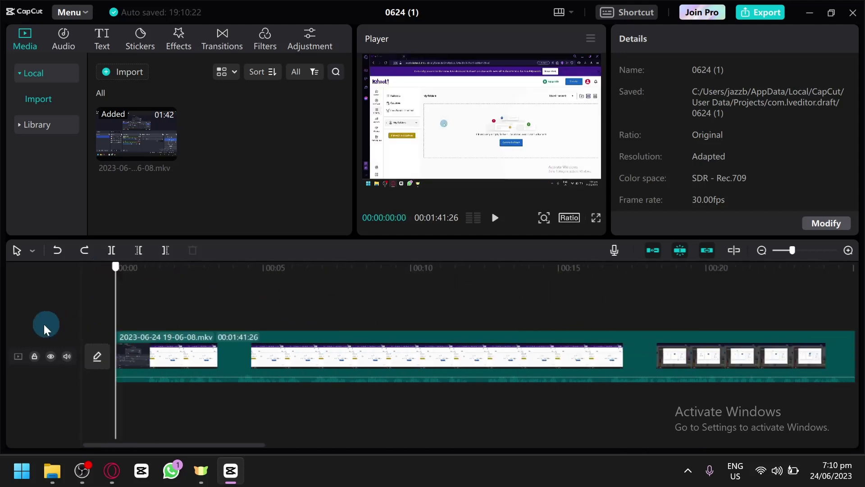
{"action": "left_click", "coordinate": [200, 291]}
{"action": "left_click", "coordinate": [232, 300]}
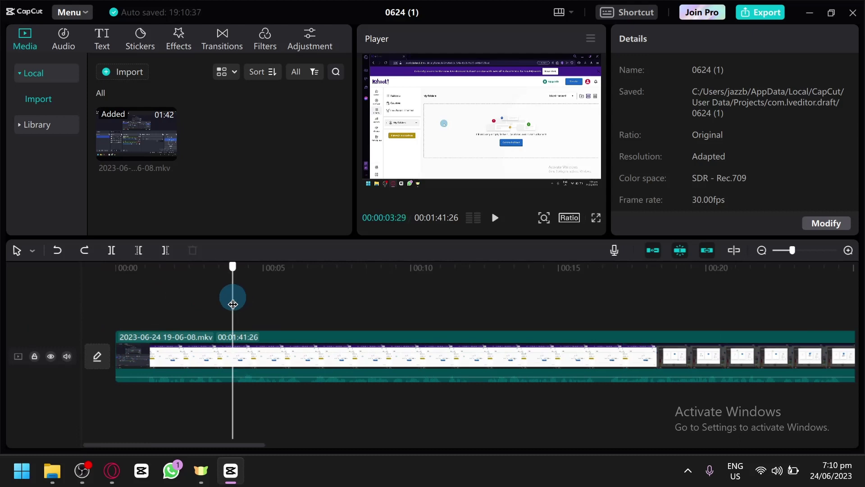
{"action": "left_click_drag", "start_coordinate": [230, 304], "coordinate": [147, 309]}
Split the clip 27 frames in and select the short opening piece.
{"action": "left_click", "coordinate": [105, 253]}
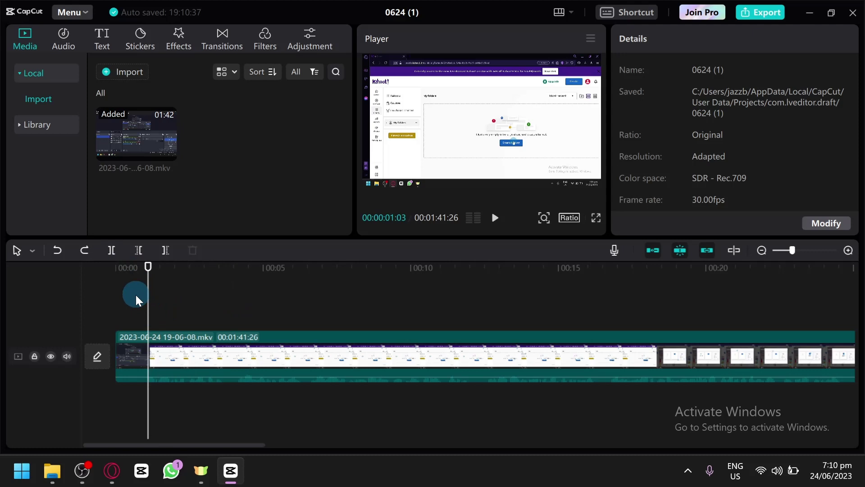
{"action": "left_click_drag", "start_coordinate": [144, 304], "coordinate": [141, 309]}
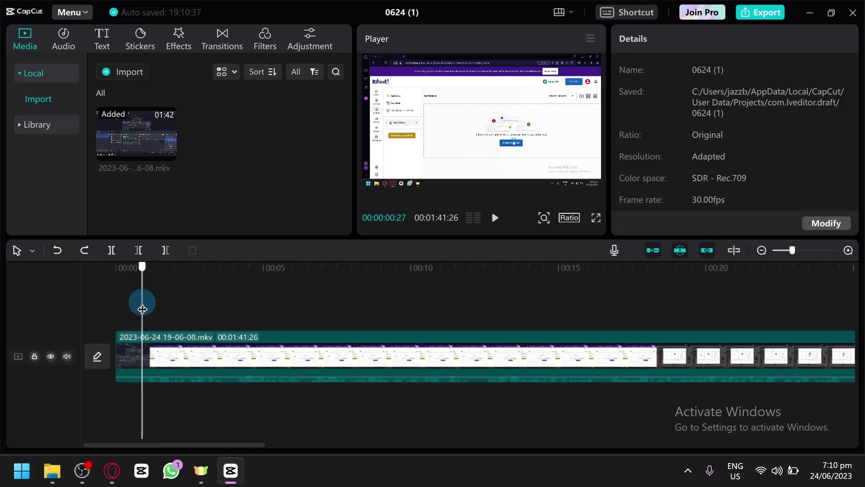
{"action": "left_click", "coordinate": [112, 250]}
{"action": "left_click", "coordinate": [128, 342]}
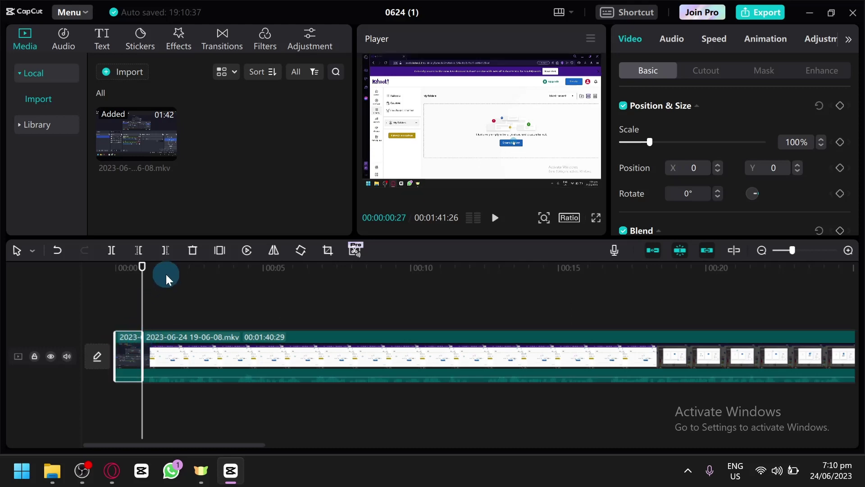
Undo the split to rejoin the recording clip, with the playhead near 2 seconds.
{"action": "key", "text": "ctrl+z"}
{"action": "left_click", "coordinate": [191, 280]}
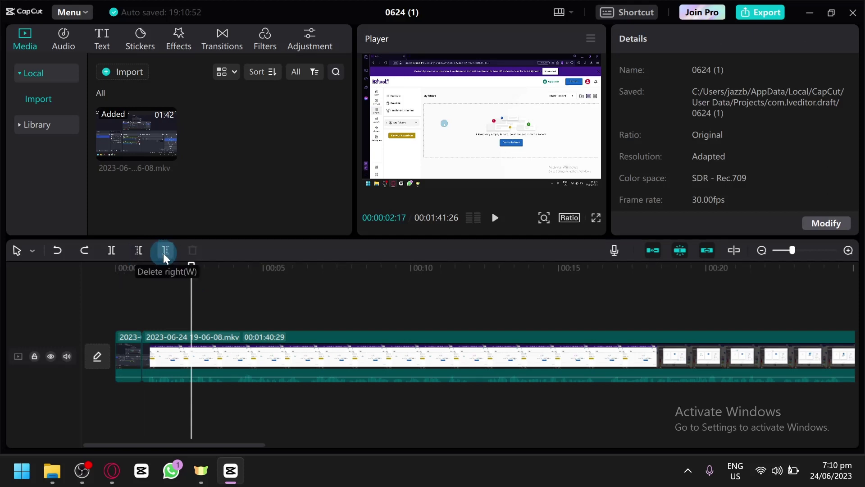
{"action": "key", "text": "ctrl+z"}
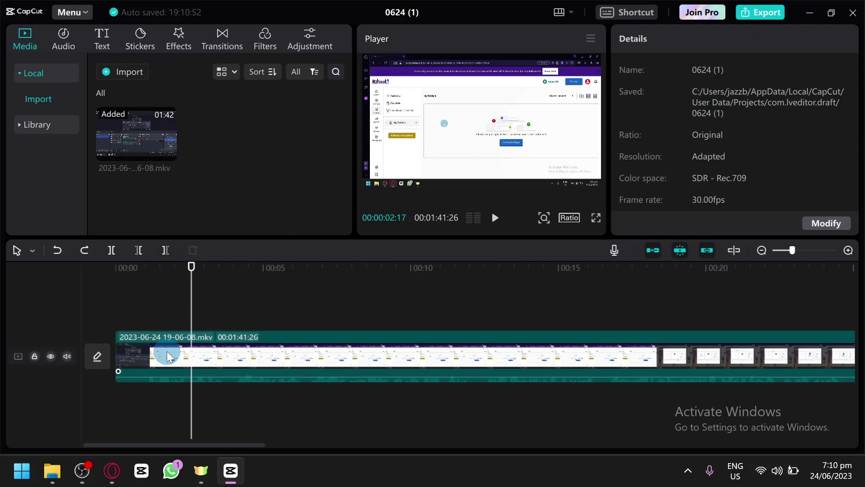
{"action": "left_click", "coordinate": [50, 322]}
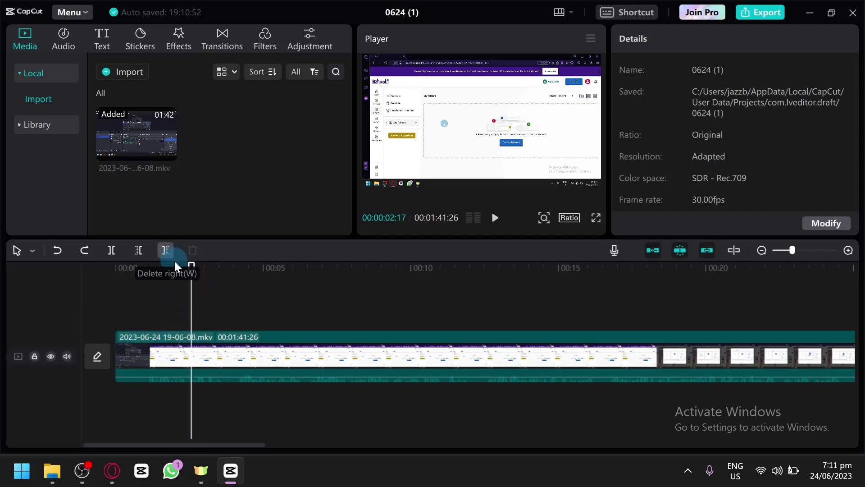
Select the clip and delete everything before the playhead, leaving 01:39:09.
{"action": "left_click", "coordinate": [213, 338]}
{"action": "left_click", "coordinate": [164, 344]}
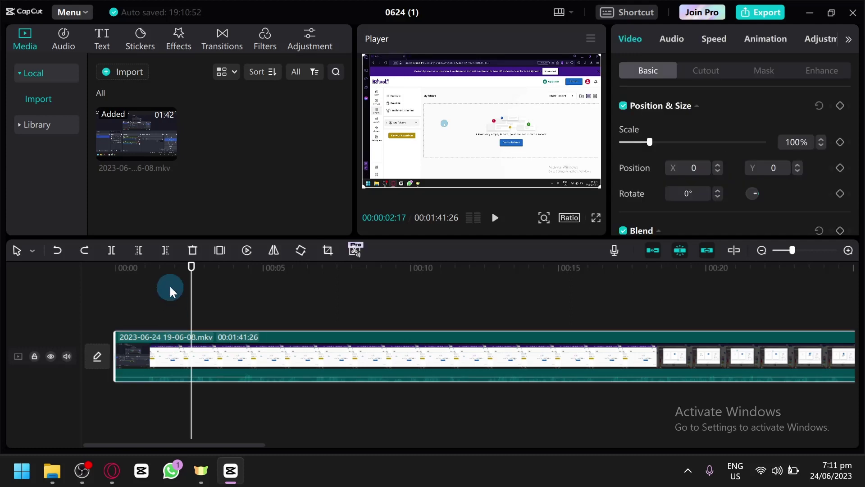
{"action": "left_click", "coordinate": [137, 250]}
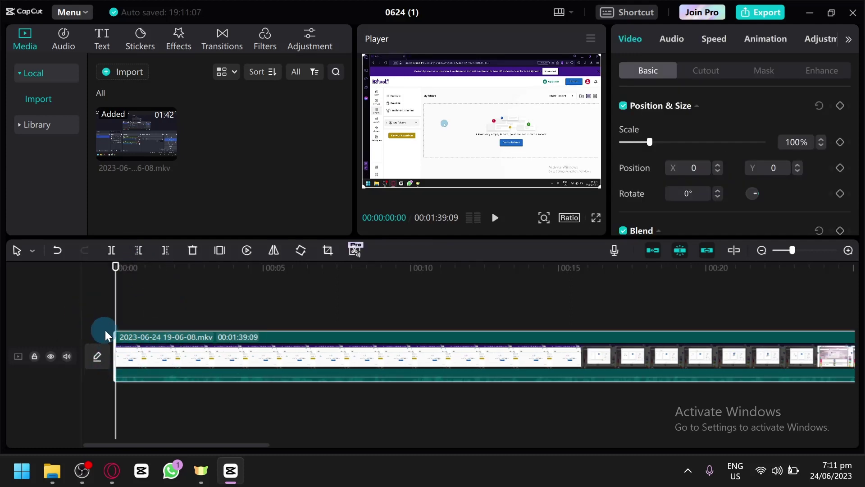
Undo the trims to restore the full 1:41:26 clip, placing the playhead at 00:06:09.
{"action": "key", "text": "ctrl+z"}
{"action": "left_click_drag", "start_coordinate": [194, 291], "coordinate": [299, 309]}
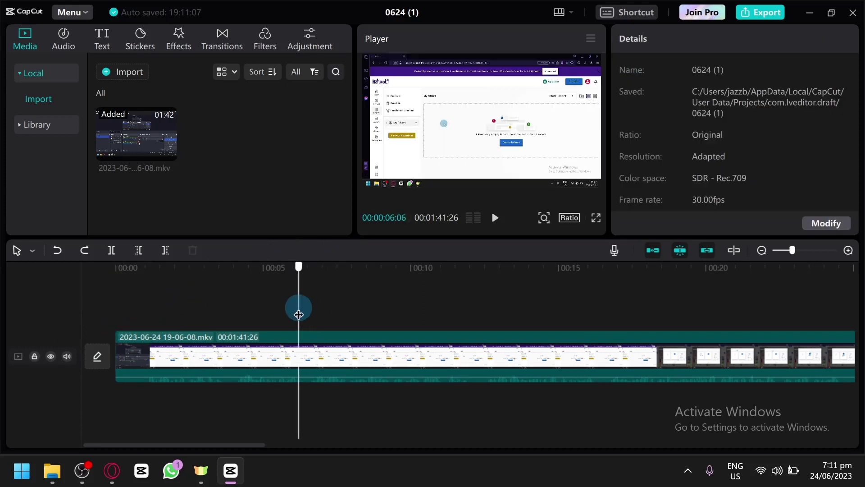
{"action": "left_click", "coordinate": [167, 252]}
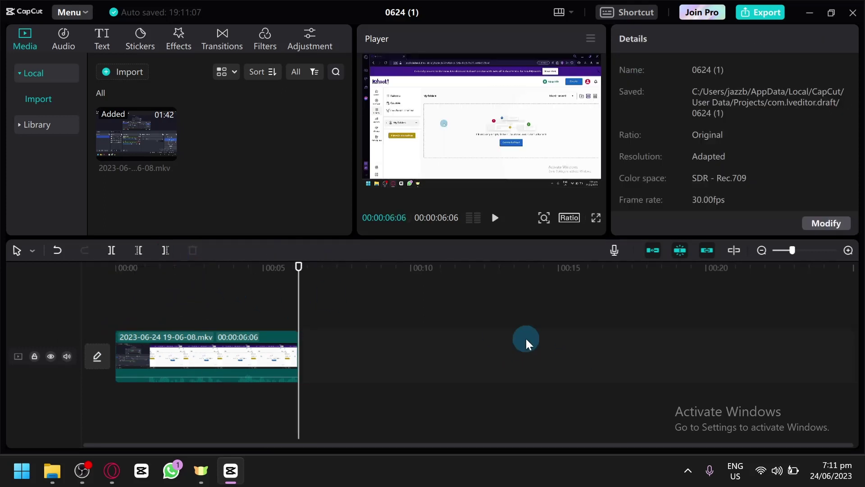
{"action": "key", "text": "ctrl+z"}
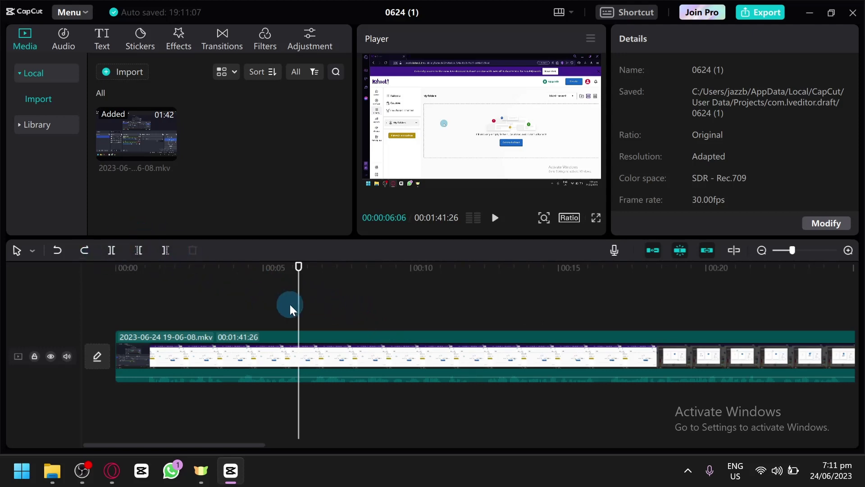
{"action": "key", "text": "Right"}
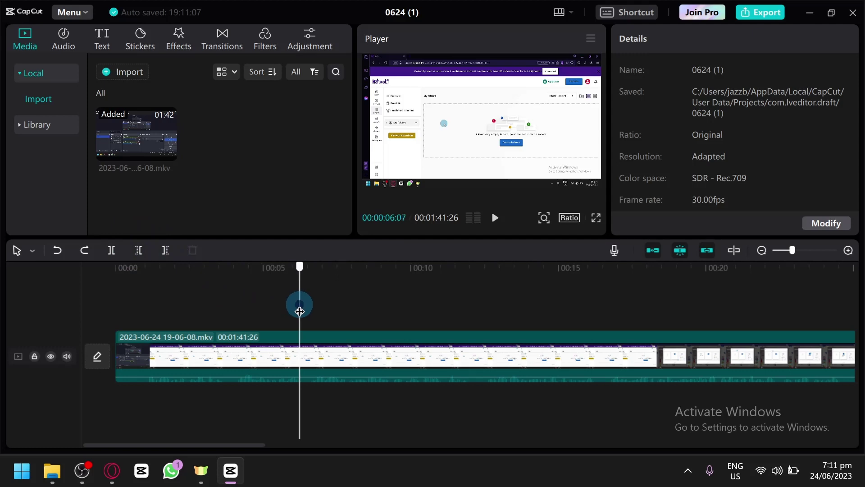
{"action": "key", "text": "Right"}
{"action": "key", "text": "Right"}
{"action": "mouse_move", "coordinate": [292, 338]}
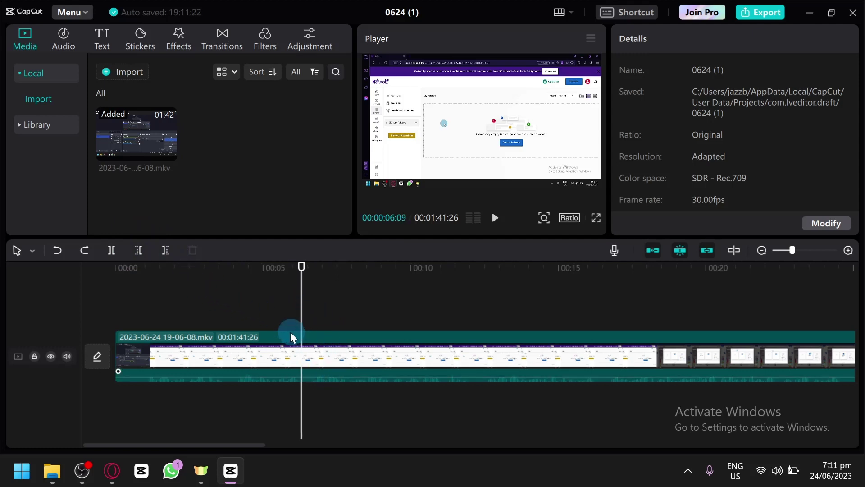
Split the clip at 6 seconds 9 frames and trim the second piece's start.
{"action": "left_click", "coordinate": [111, 250]}
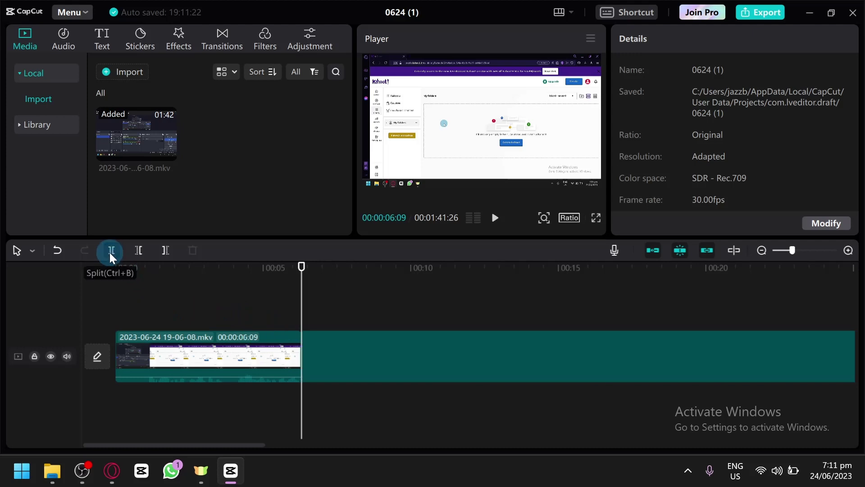
{"action": "left_click", "coordinate": [391, 306]}
{"action": "left_click", "coordinate": [477, 298]}
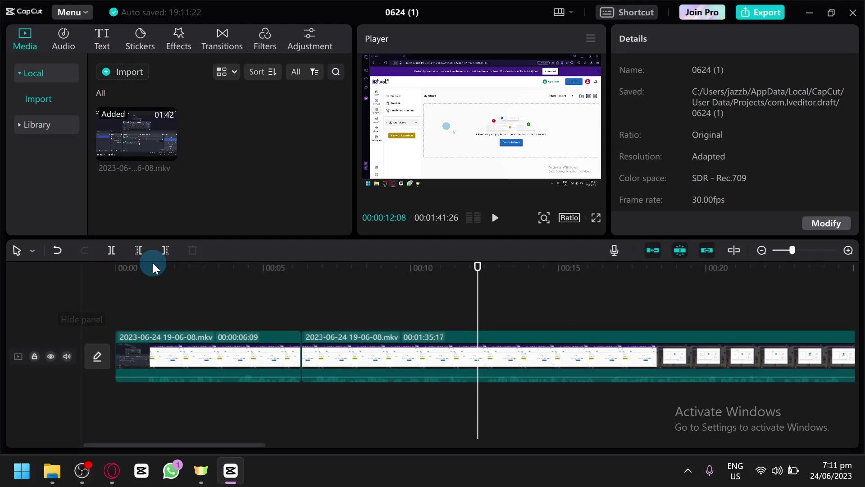
{"action": "left_click", "coordinate": [139, 250]}
{"action": "left_click", "coordinate": [137, 251]}
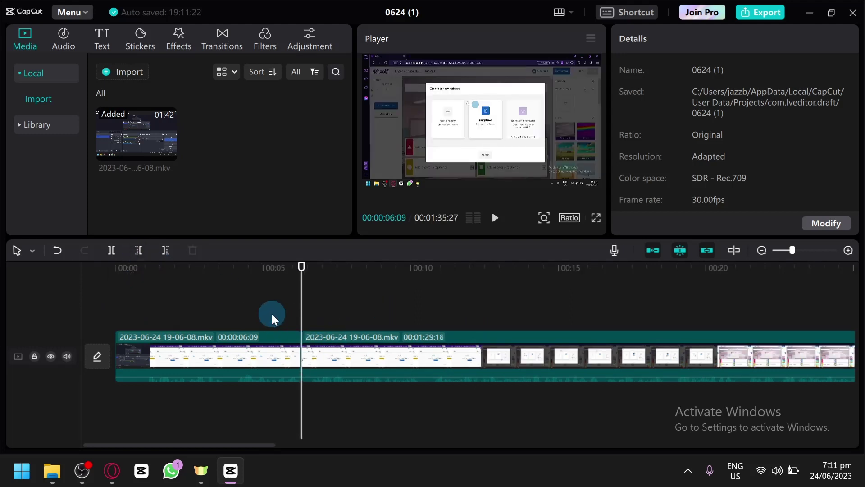
Undo that trim and delete left near the clip start, leaving a 01:40:28 clip.
{"action": "left_click_drag", "start_coordinate": [272, 314], "coordinate": [296, 313]}
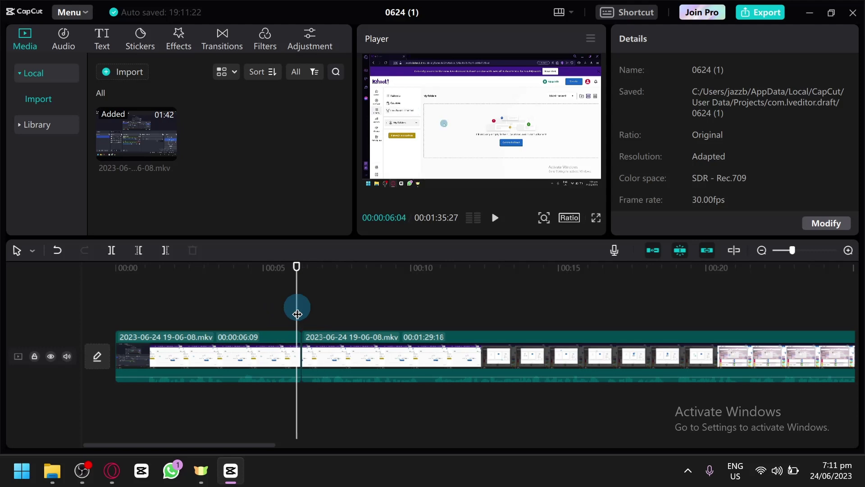
{"action": "key", "text": "ctrl+z"}
{"action": "key", "text": "ctrl+z"}
{"action": "left_click_drag", "start_coordinate": [276, 313], "coordinate": [149, 307]}
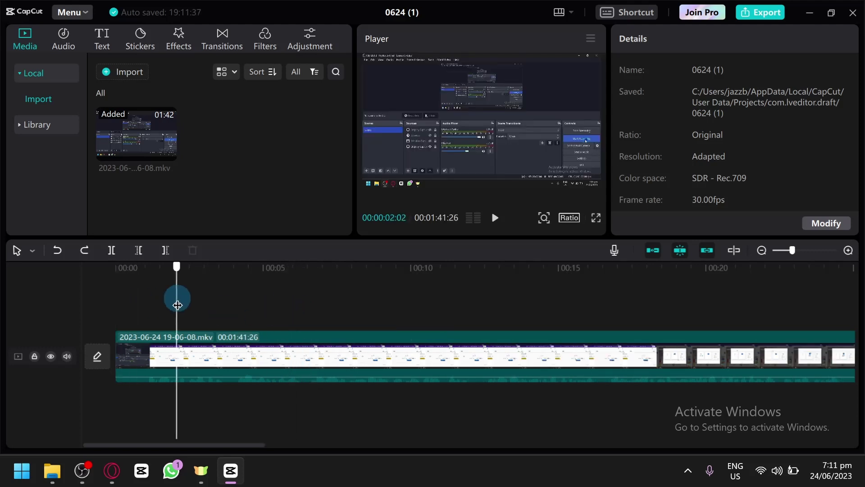
{"action": "left_click", "coordinate": [138, 251]}
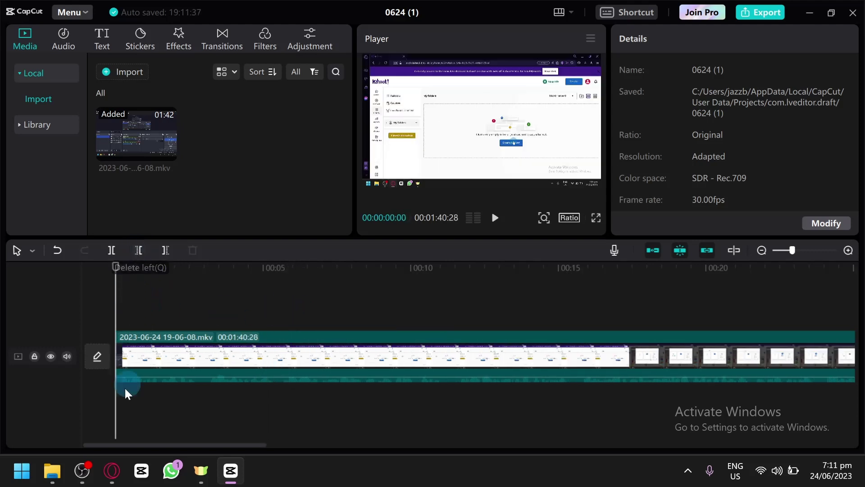